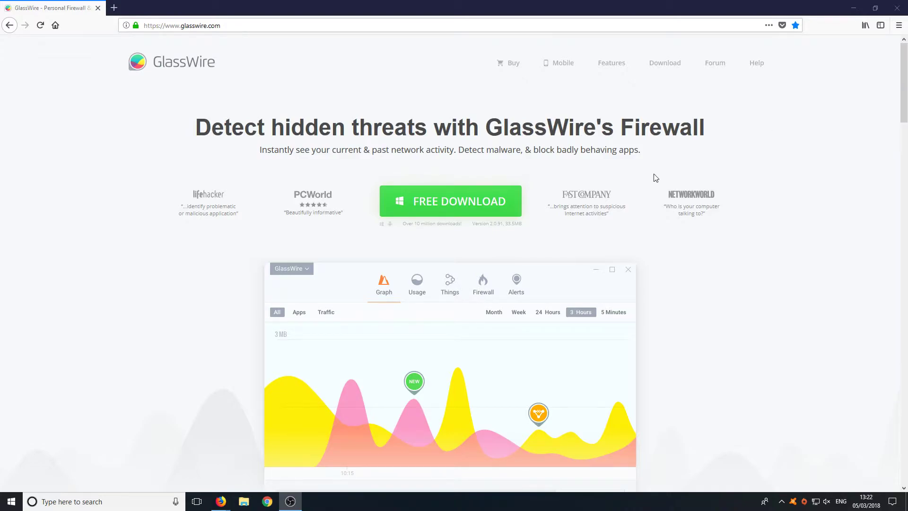
# Download GlassWireSetup.exe from glasswire.com's FREE DOWNLOAD button and save it in Firefox.
pyautogui.click(443, 204)
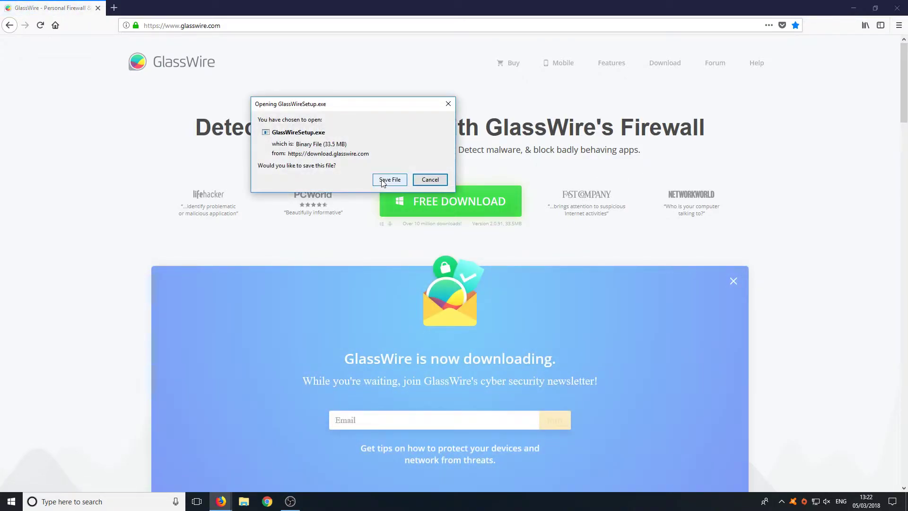
pyautogui.click(388, 180)
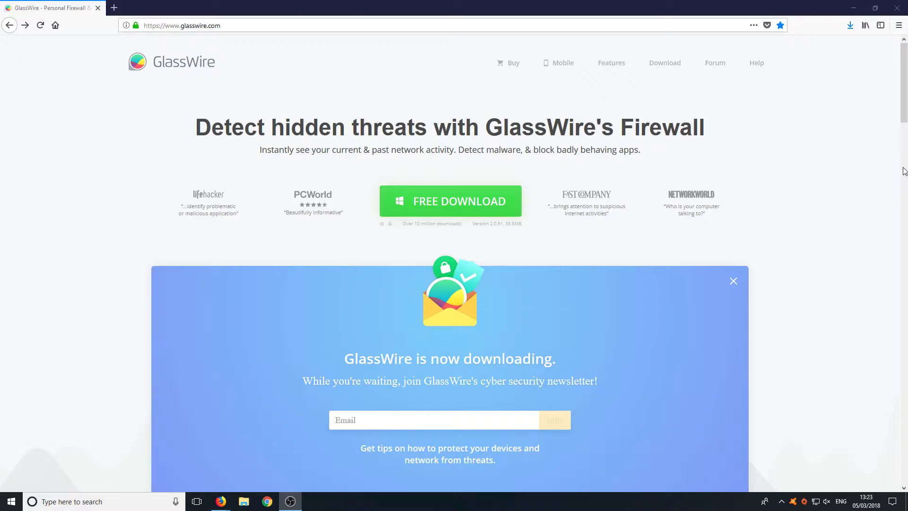
pyautogui.click(850, 25)
# Install GlassWire 2.0 with the license accepted and default location, then launch it.
pyautogui.click(890, 41)
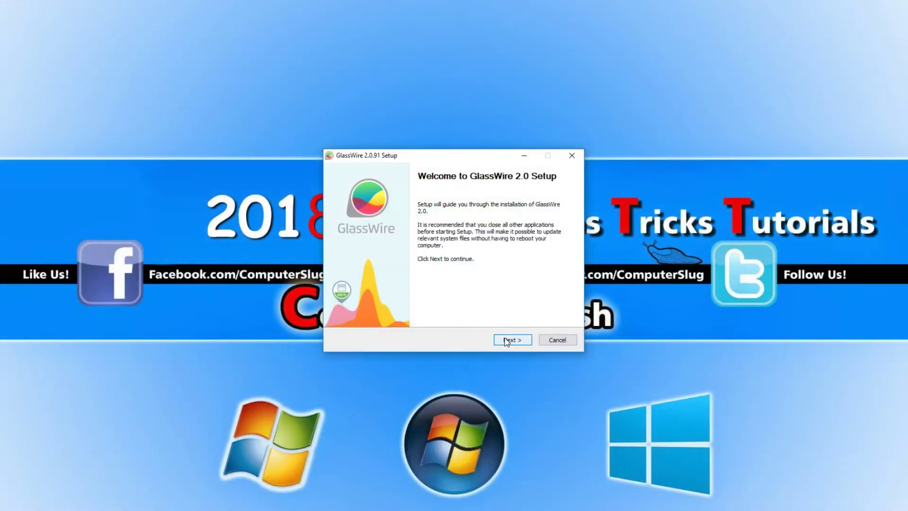
pyautogui.click(512, 339)
pyautogui.click(415, 316)
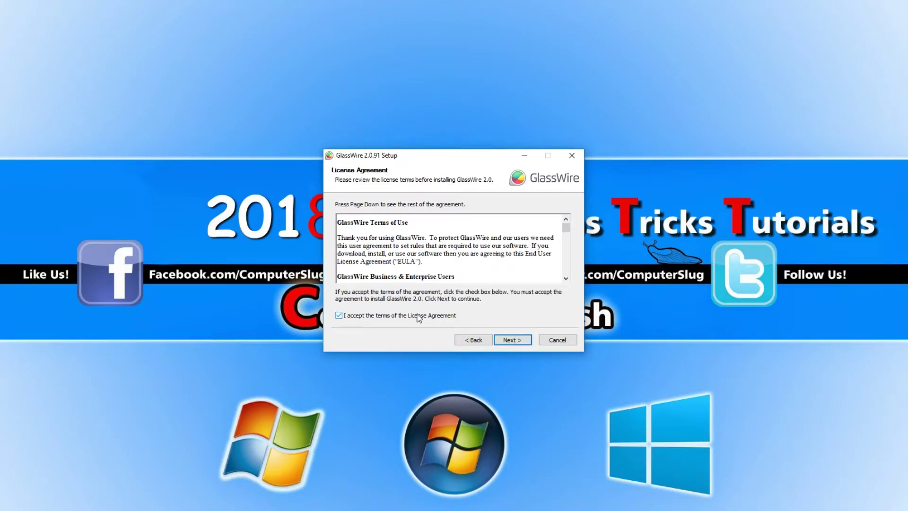
pyautogui.click(519, 340)
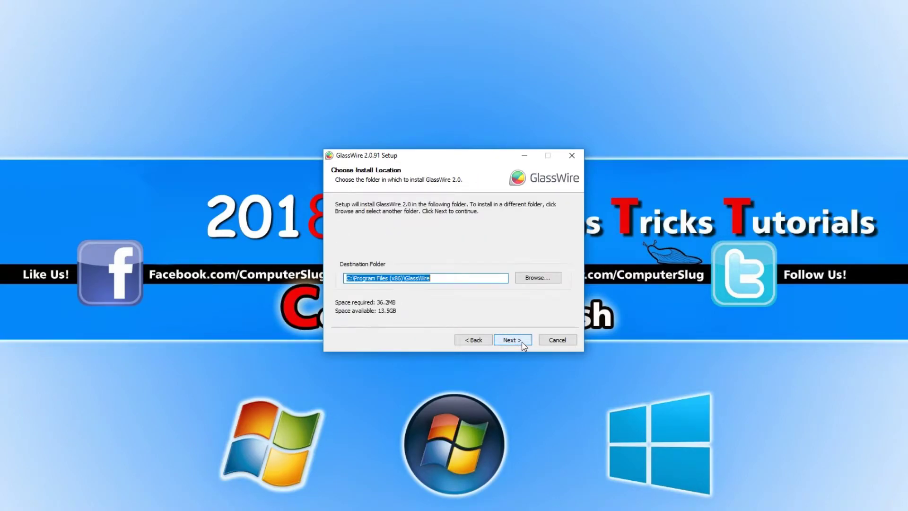
pyautogui.click(522, 343)
pyautogui.click(523, 341)
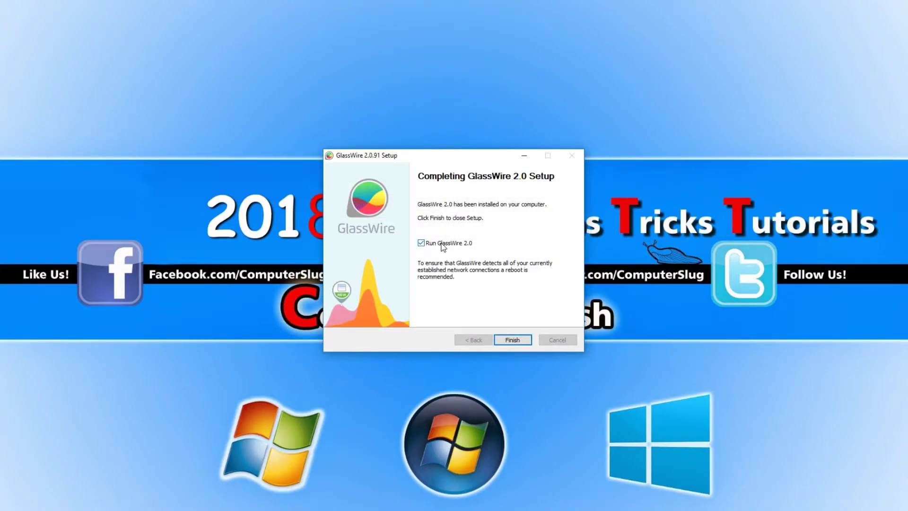
pyautogui.click(515, 340)
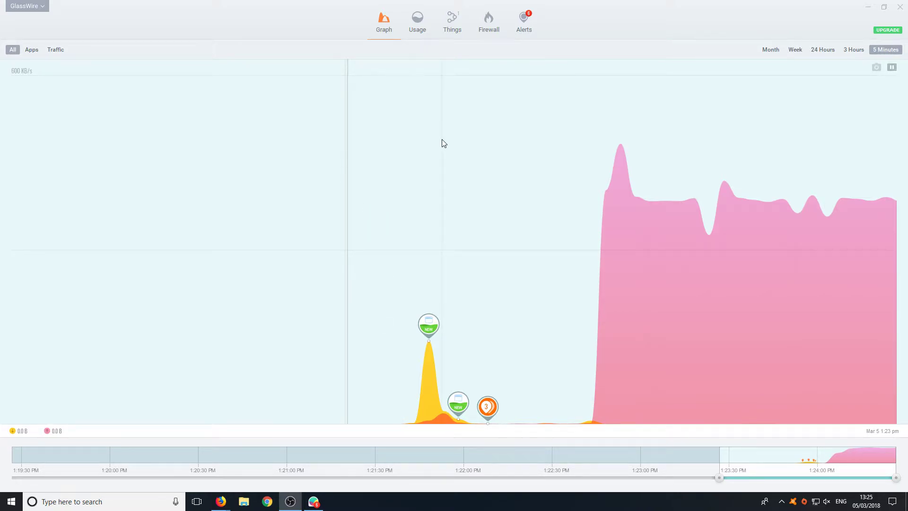
pyautogui.click(433, 325)
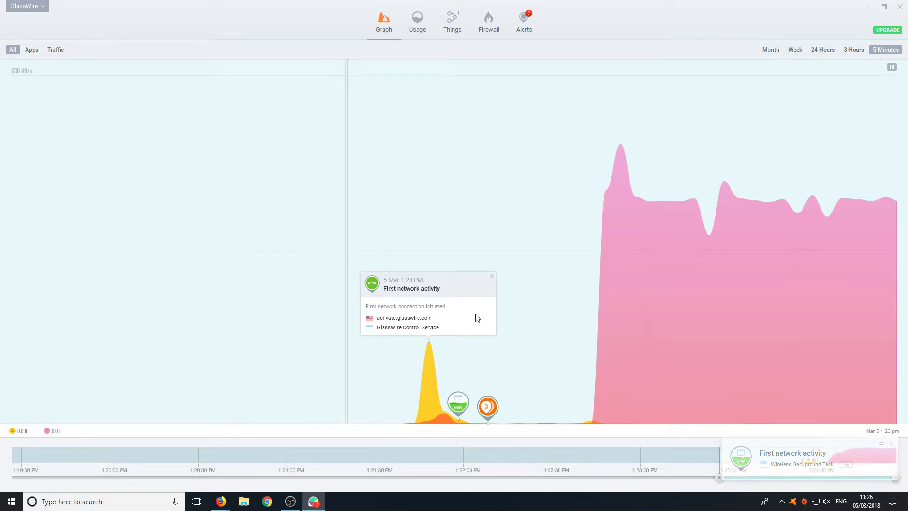
pyautogui.click(461, 406)
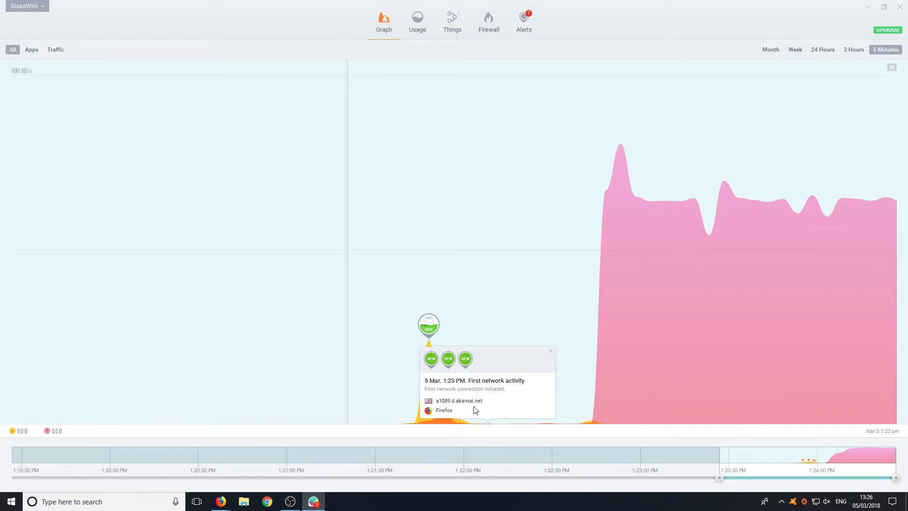
pyautogui.moveTo(405, 212)
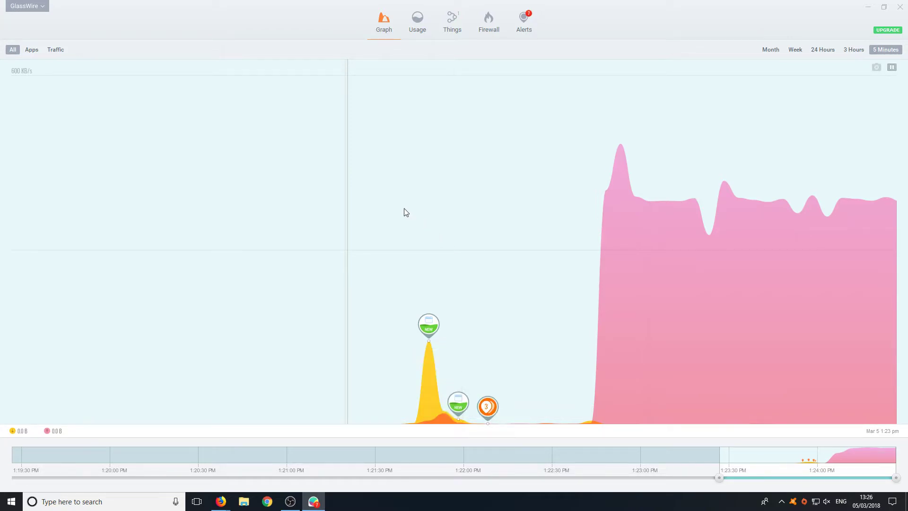
pyautogui.click(893, 68)
pyautogui.click(893, 68)
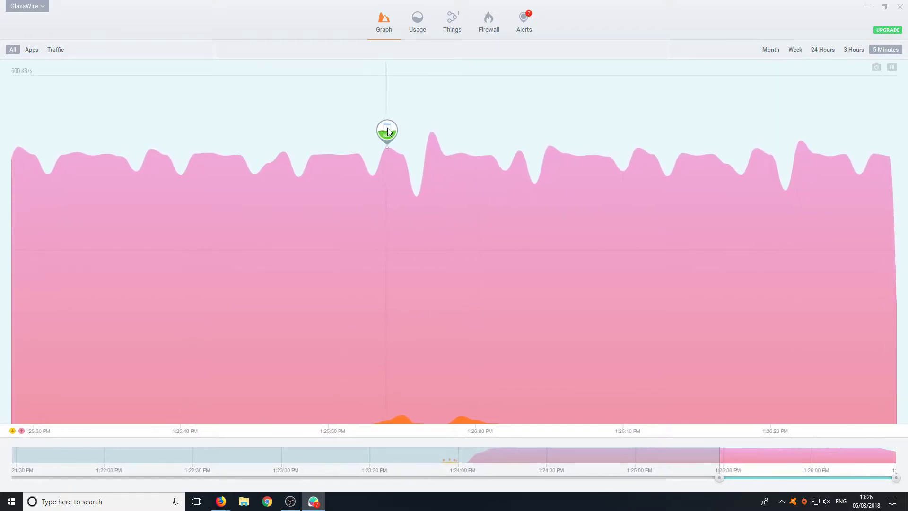
pyautogui.click(387, 131)
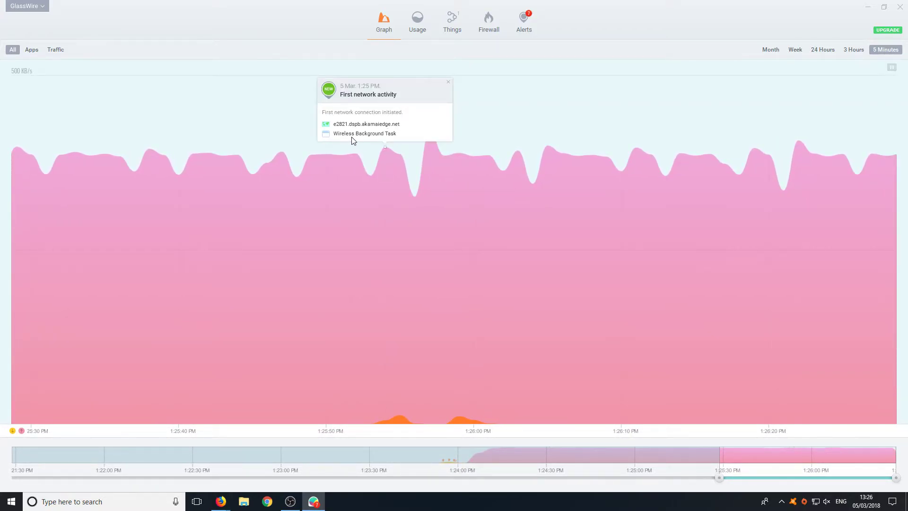
pyautogui.click(449, 82)
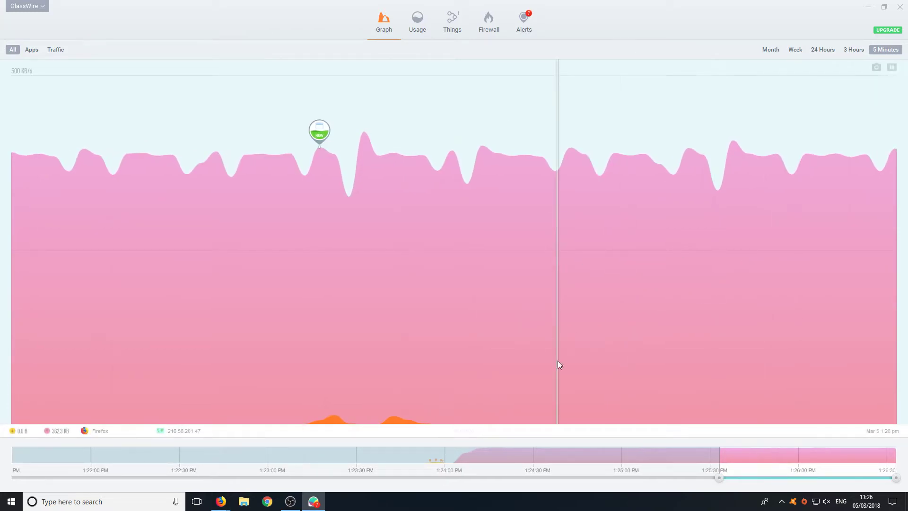
pyautogui.click(896, 68)
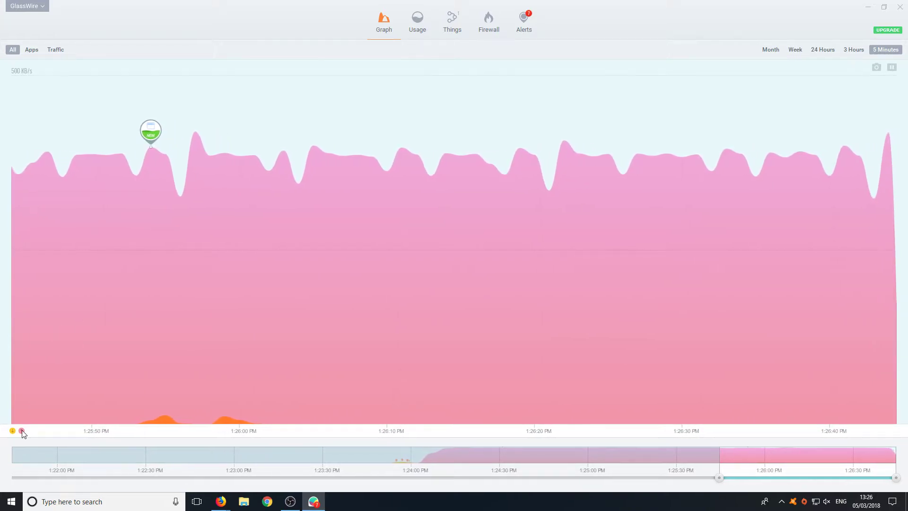
# Break today's usage down by Traffic type, then view the local network devices list.
pyautogui.click(417, 20)
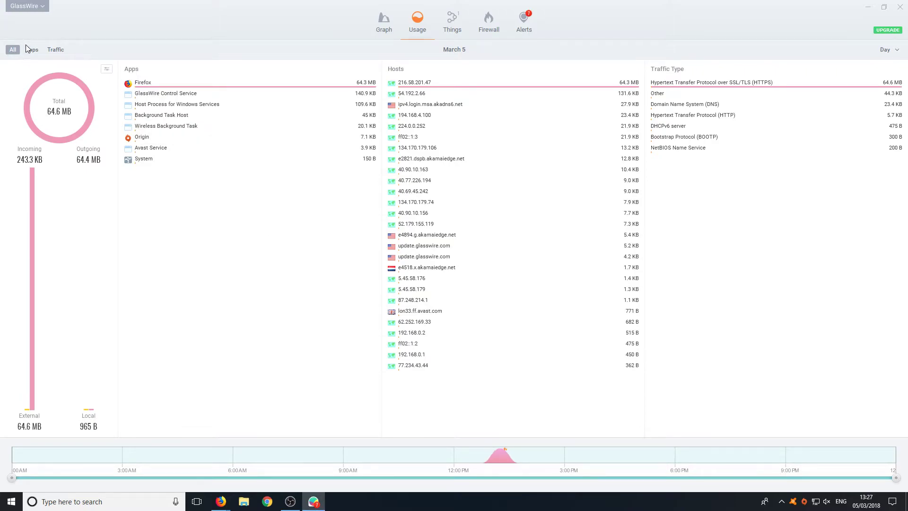
pyautogui.click(56, 50)
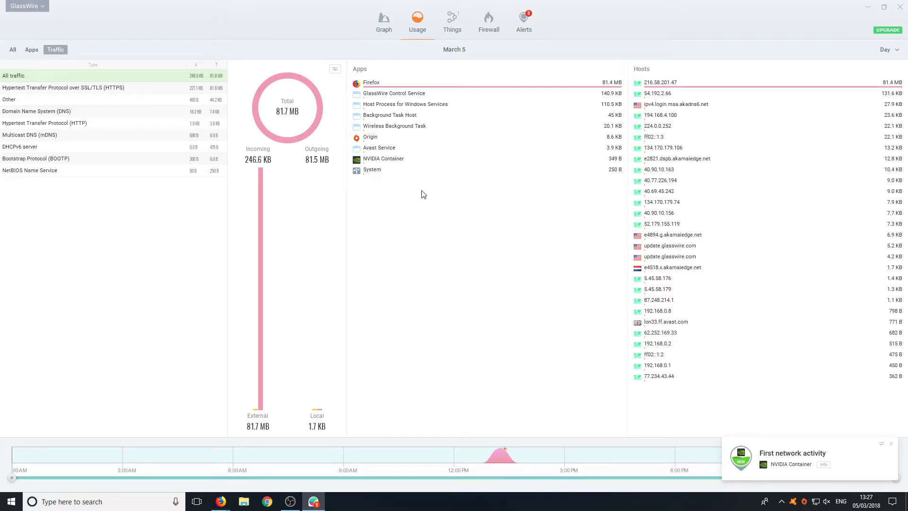
pyautogui.click(453, 21)
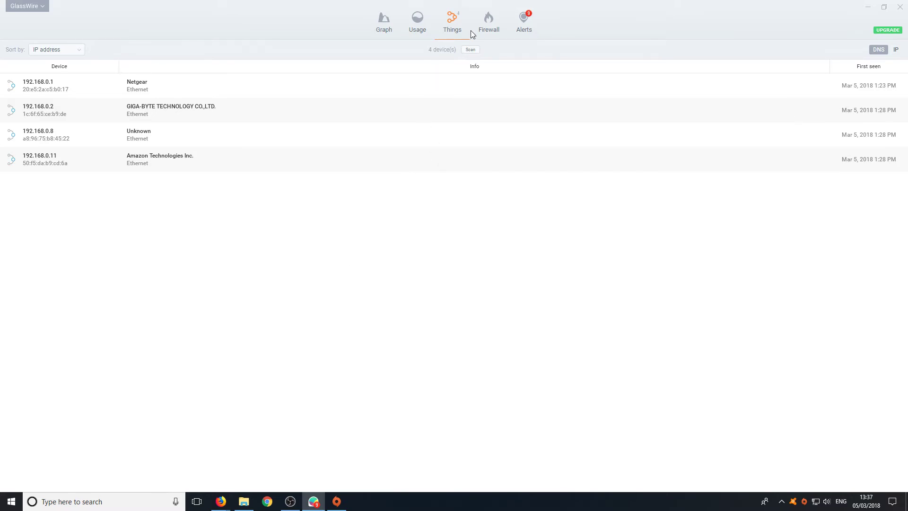
# Turn GlassWire's firewall on from the Firewall tab and bring up Origin.
pyautogui.click(486, 32)
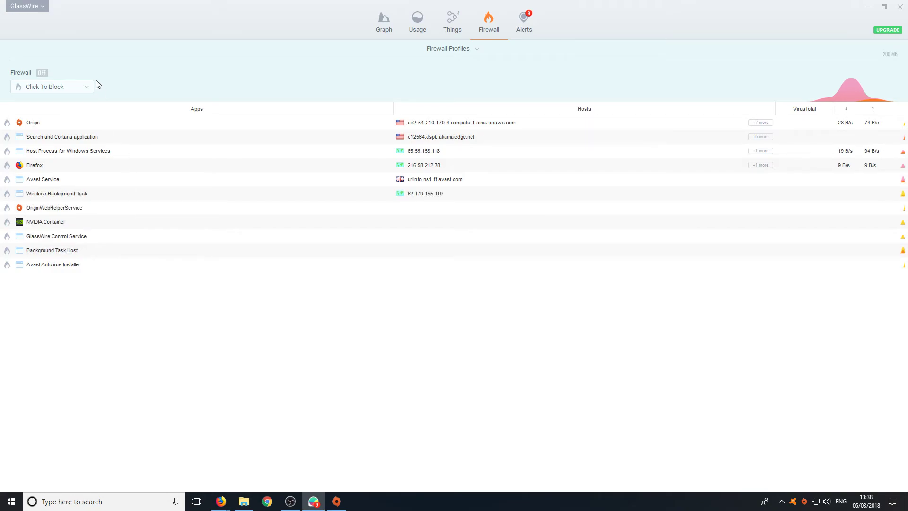
pyautogui.click(42, 73)
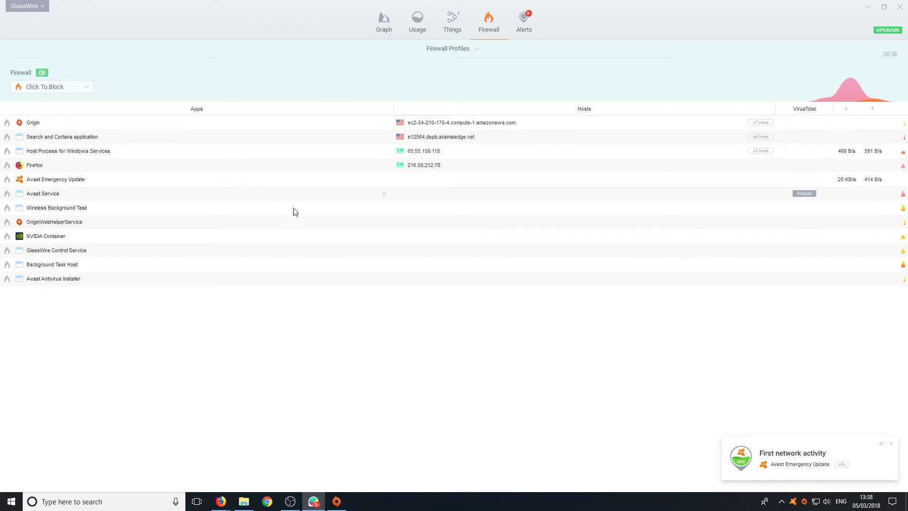
pyautogui.click(338, 506)
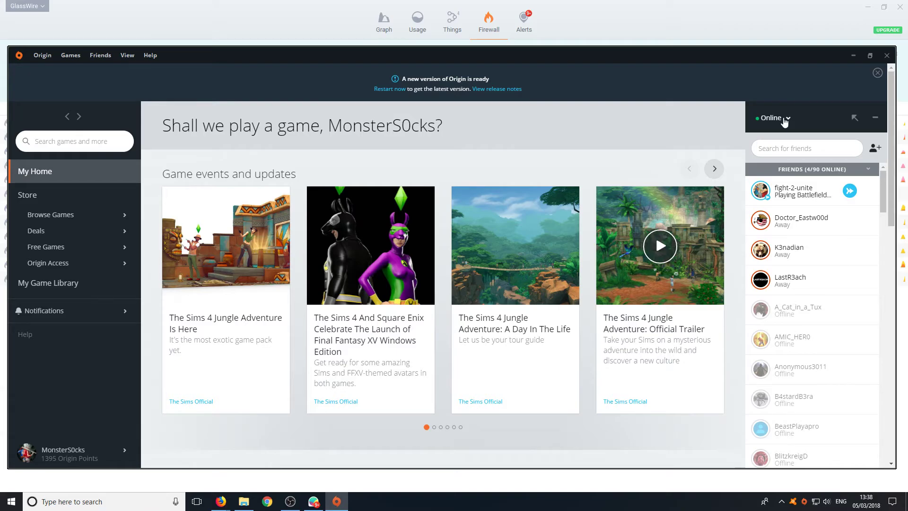
# Block Origin in the firewall and confirm its Store and game pages no longer load.
pyautogui.click(670, 18)
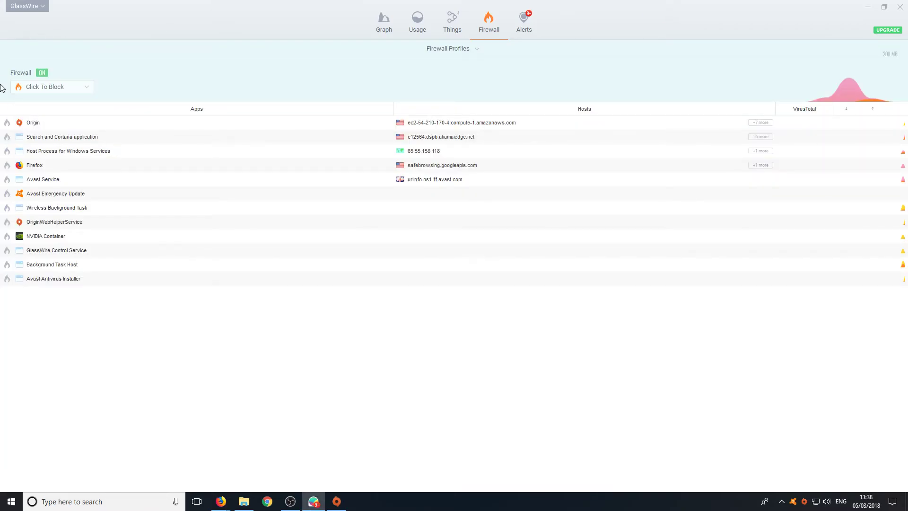
pyautogui.click(8, 125)
pyautogui.click(337, 502)
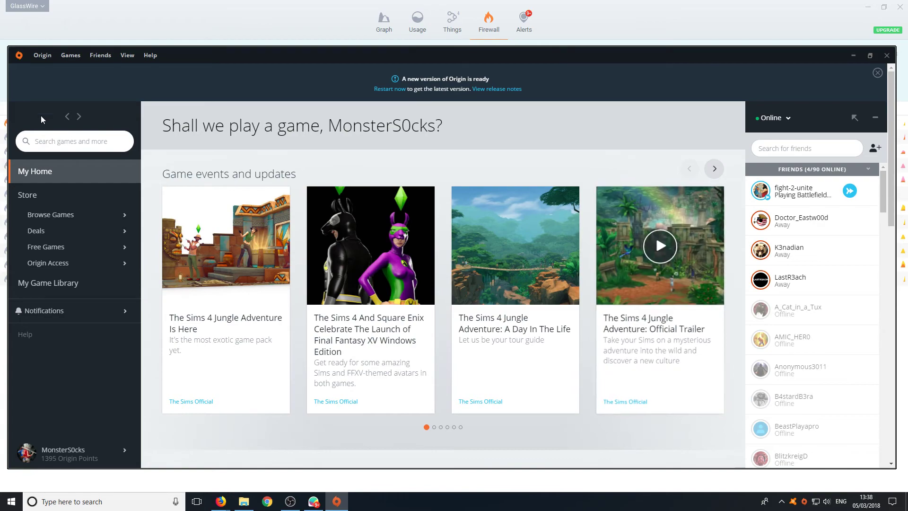
pyautogui.click(43, 213)
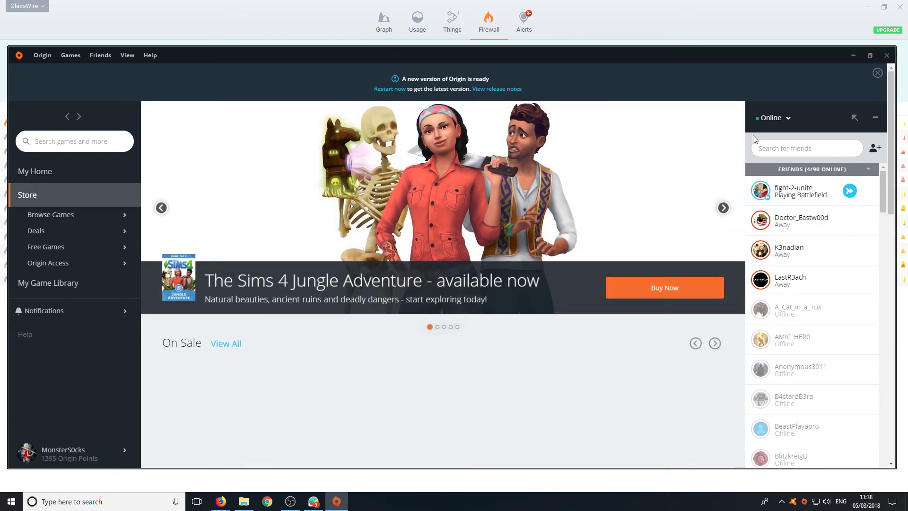
pyautogui.scroll(-3, 437, 239)
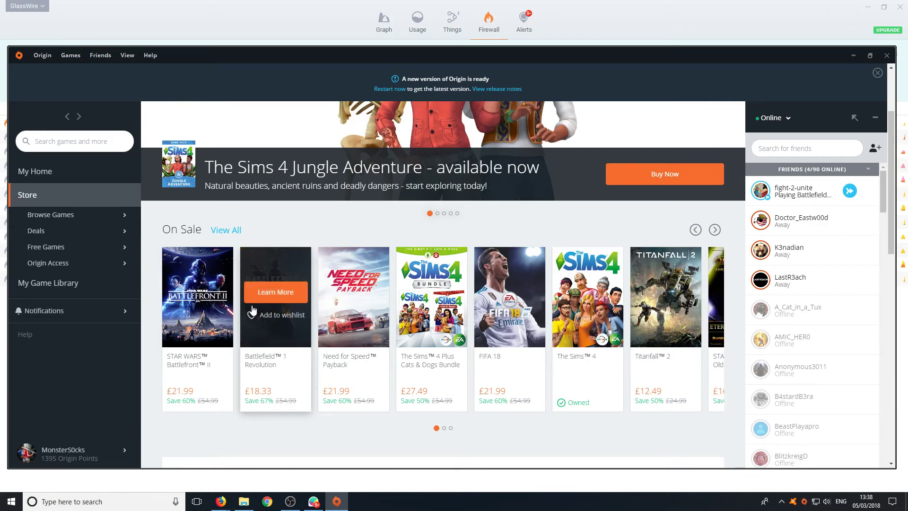
pyautogui.click(535, 321)
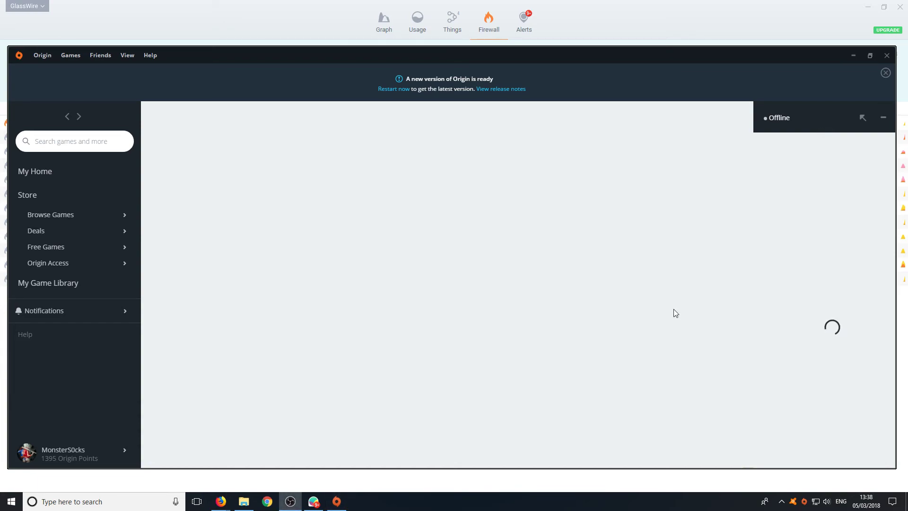
pyautogui.click(689, 10)
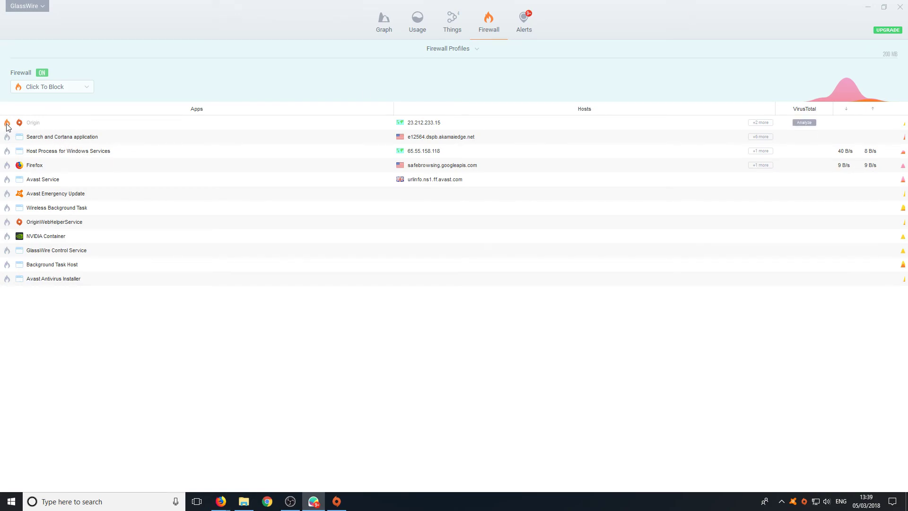
# Unblock Origin, check it reconnects, and expand its '+3 more' hosts list.
pyautogui.click(7, 123)
pyautogui.click(336, 501)
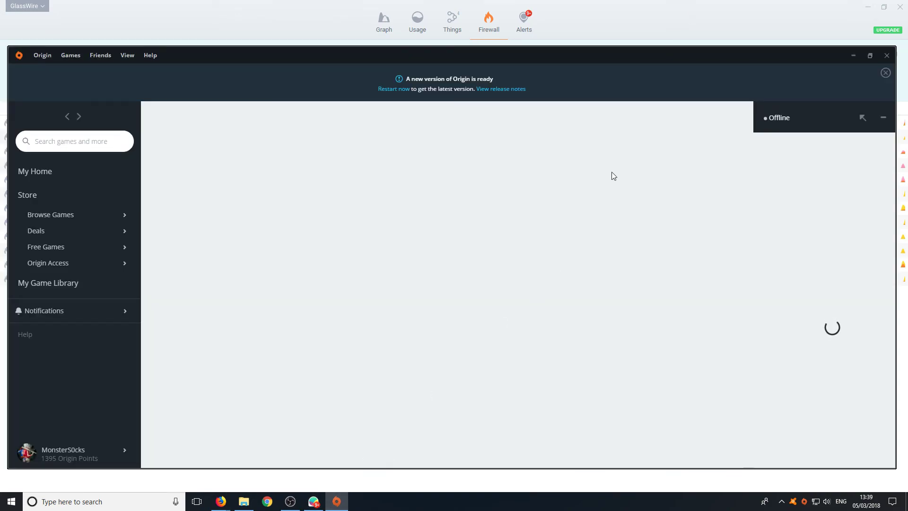
pyautogui.click(673, 5)
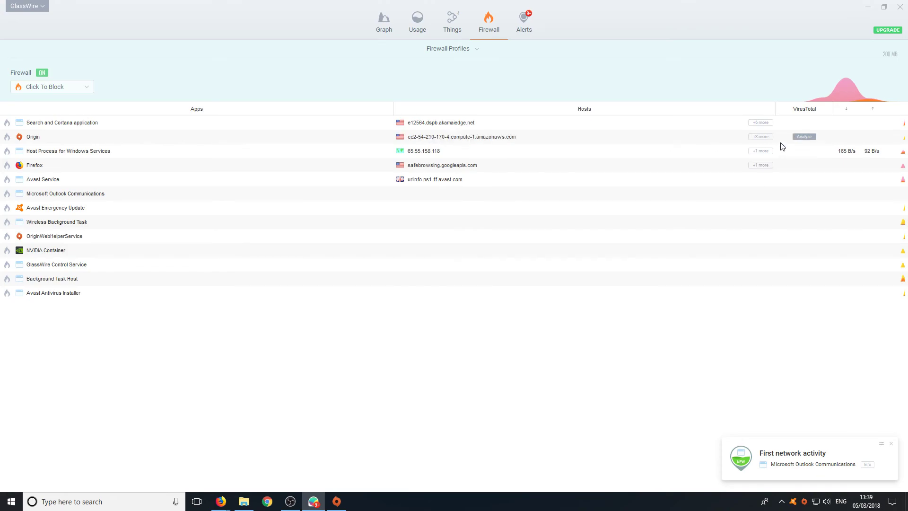
pyautogui.click(762, 135)
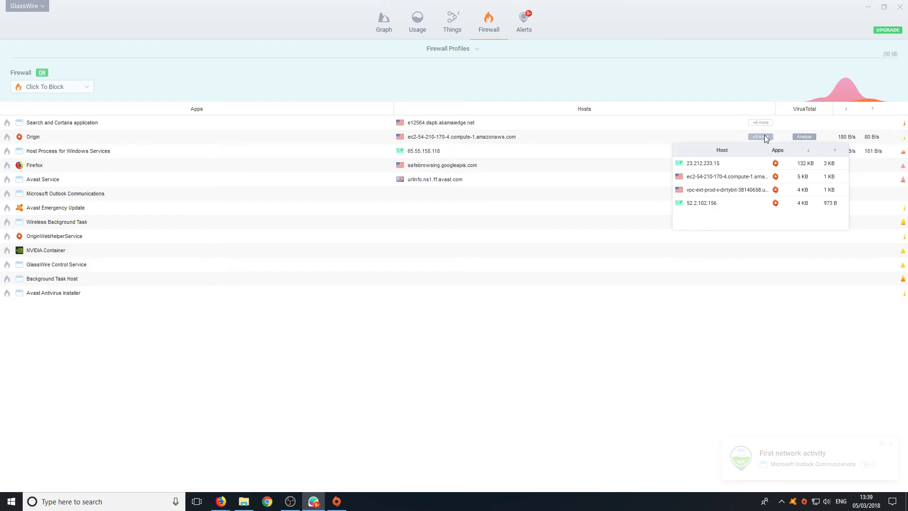
# Show the Alerts tab listing each app's first-network-activity alerts.
pyautogui.click(524, 21)
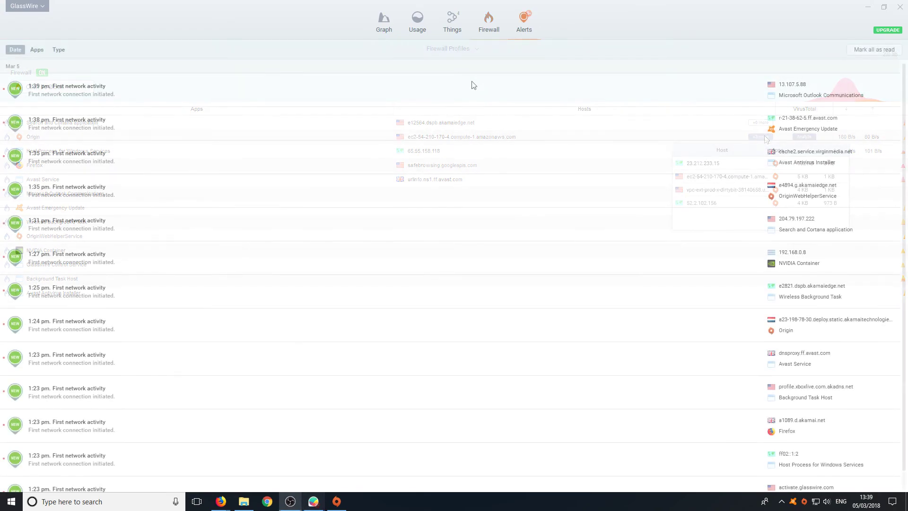